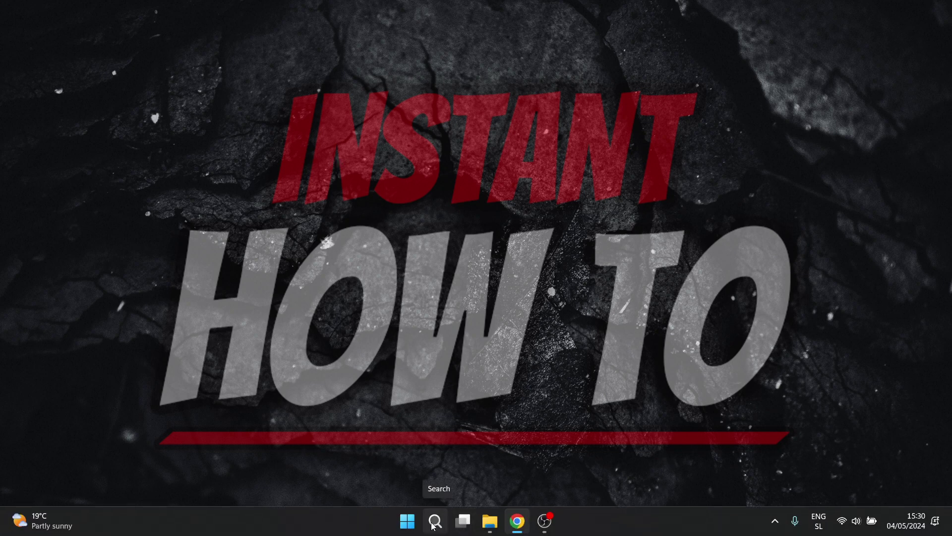
# - Search Windows for 'nvidia' to launch GeForce Experience
pyautogui.click(432, 526)
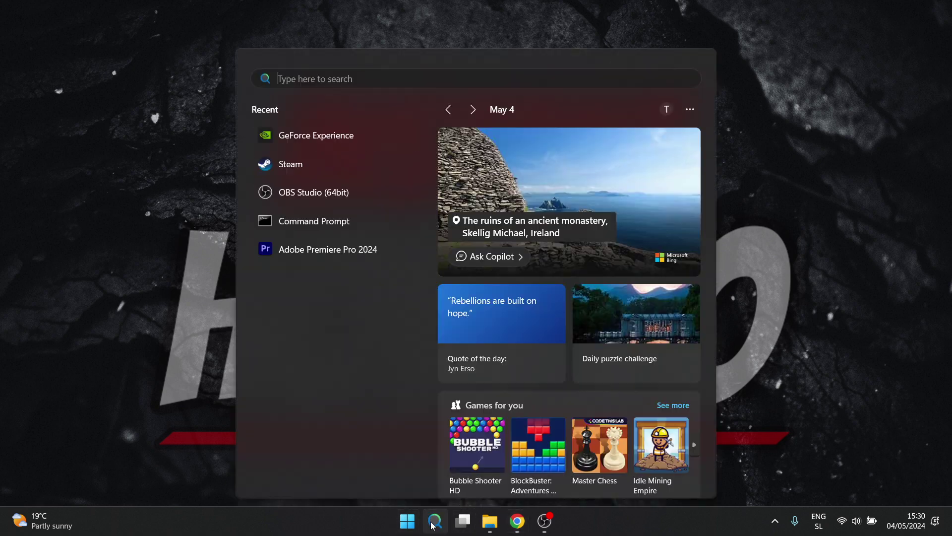
pyautogui.write('nvidia')
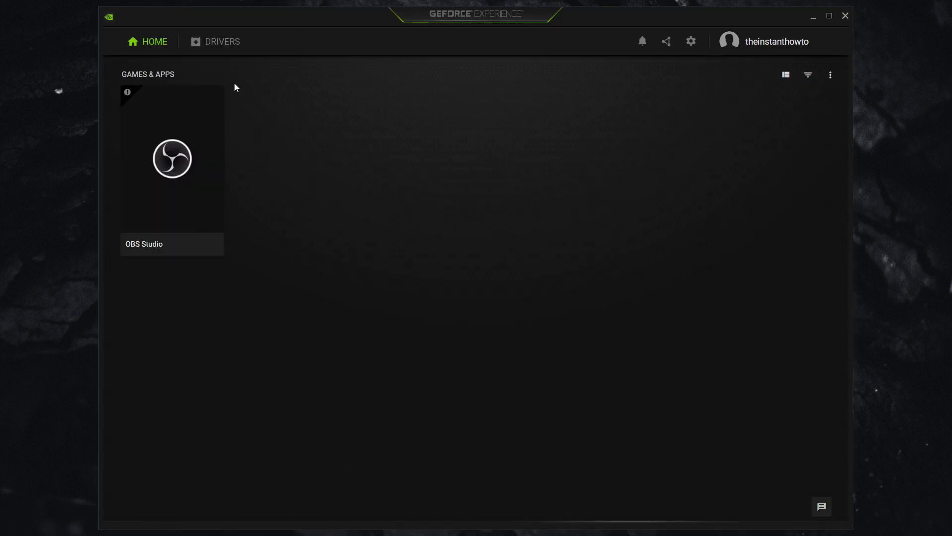
# - Check for driver updates on the Drivers page, confirming Studio Driver 552.22 is current
pyautogui.click(229, 46)
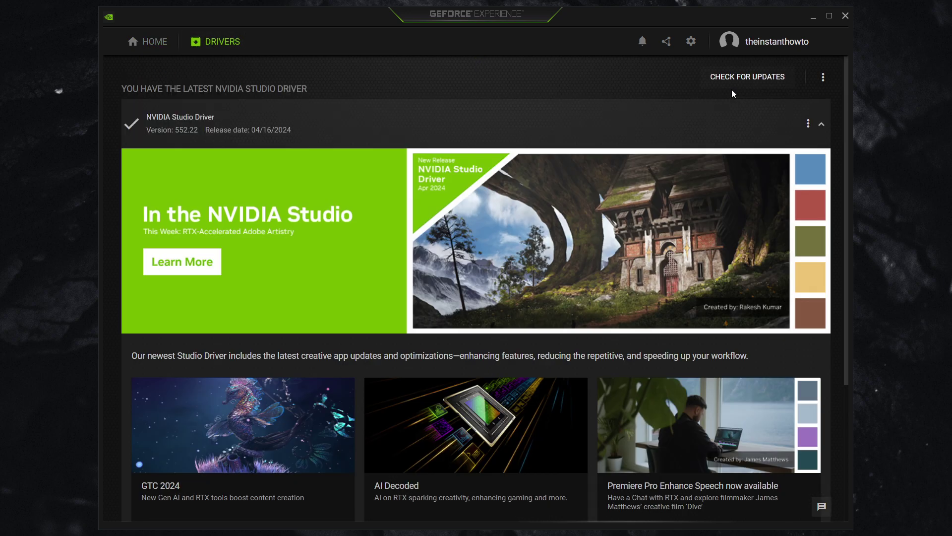
pyautogui.click(745, 83)
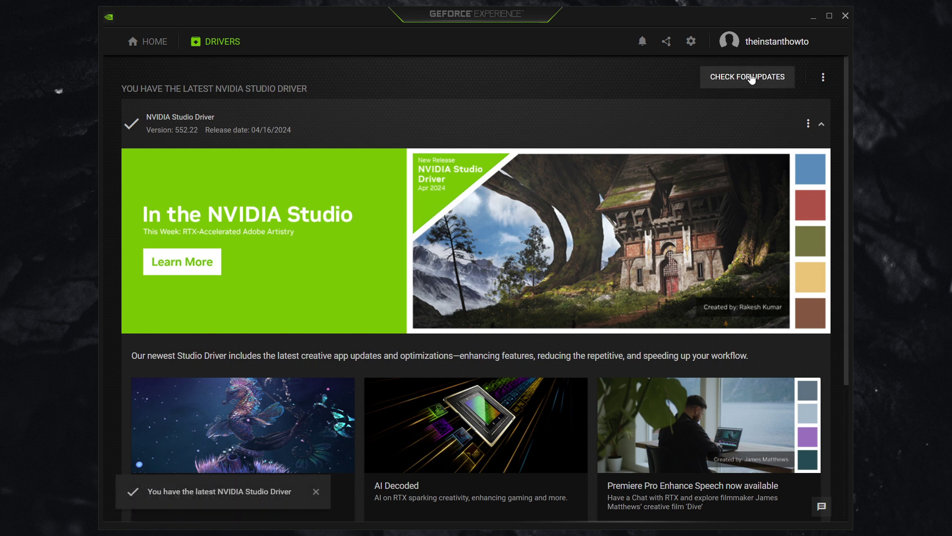
pyautogui.click(752, 79)
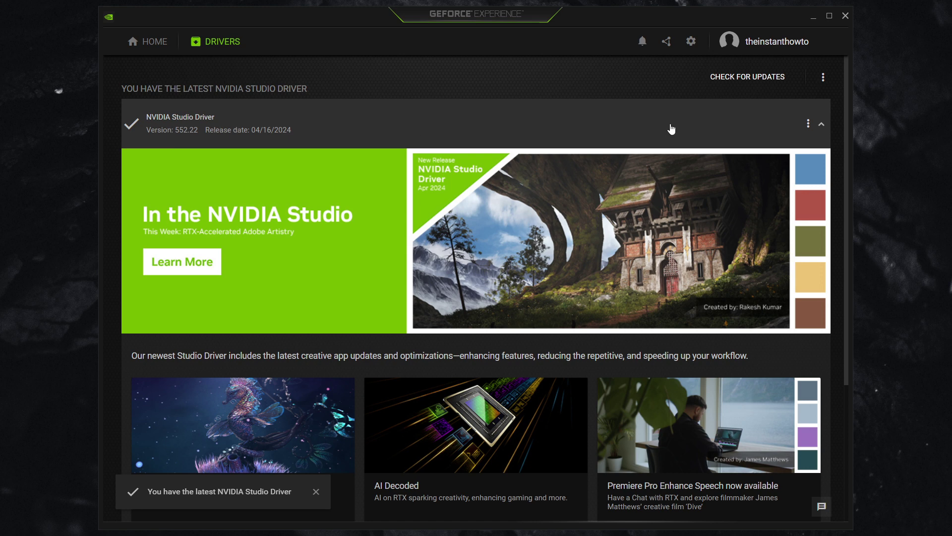
# - Open and dismiss the installed driver card's options menu twice
pyautogui.click(808, 124)
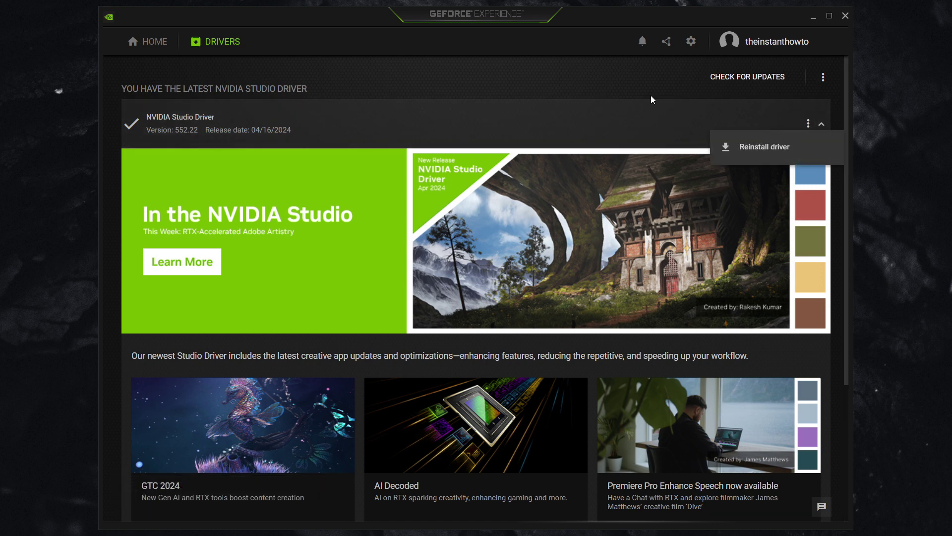
pyautogui.click(403, 97)
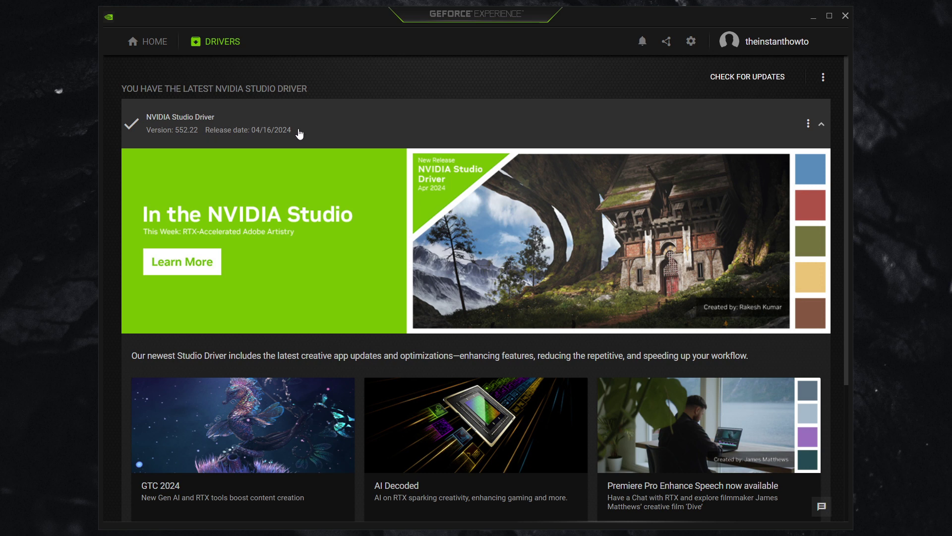
pyautogui.click(808, 123)
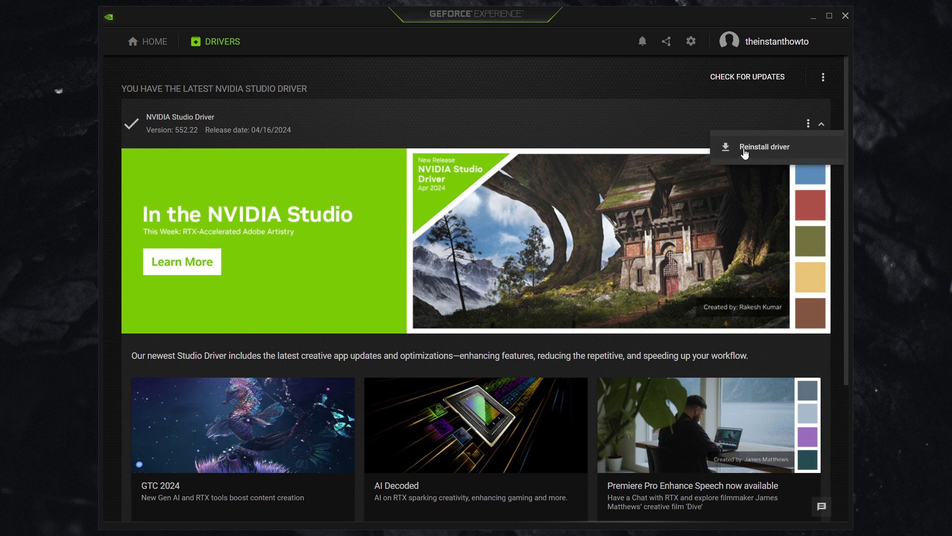
pyautogui.click(763, 92)
# - Pick Game Ready Driver under the Drivers page's driver preference menu
pyautogui.click(823, 77)
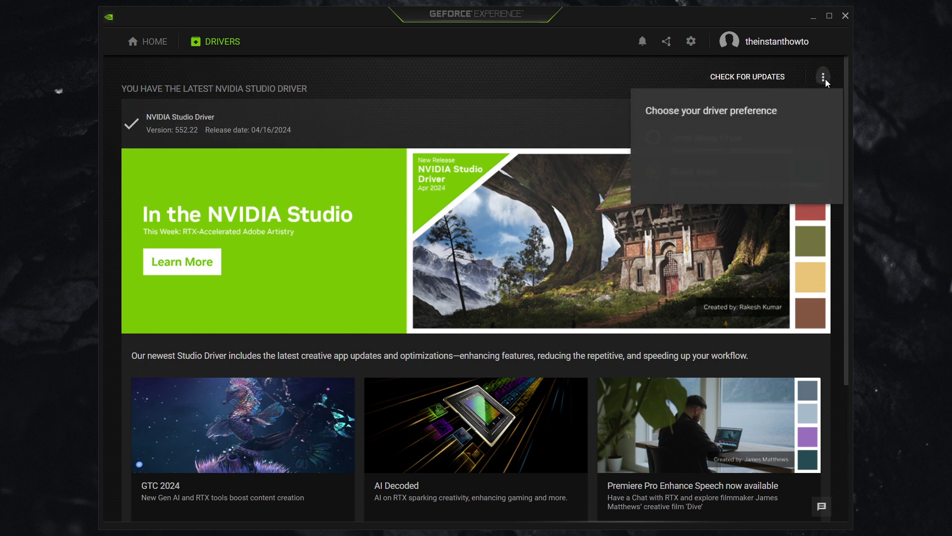
pyautogui.click(826, 76)
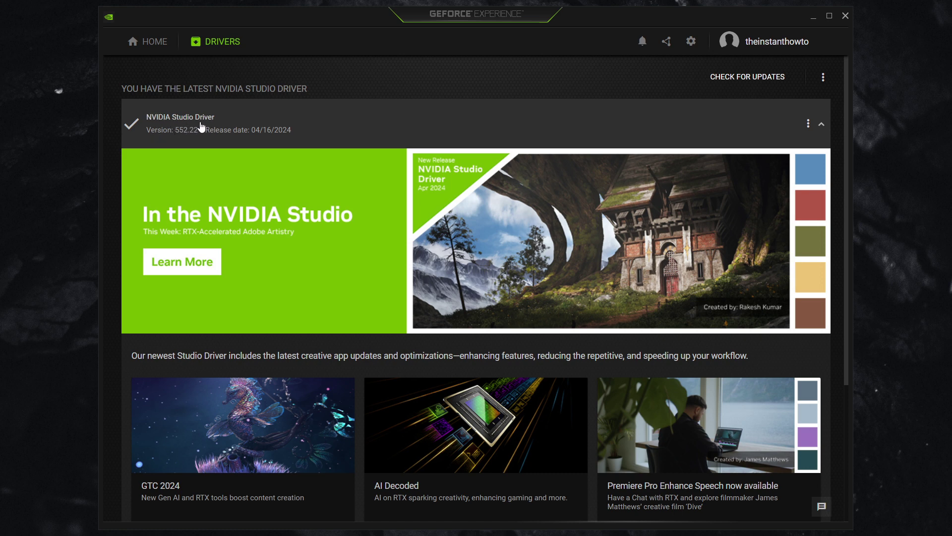
pyautogui.click(823, 80)
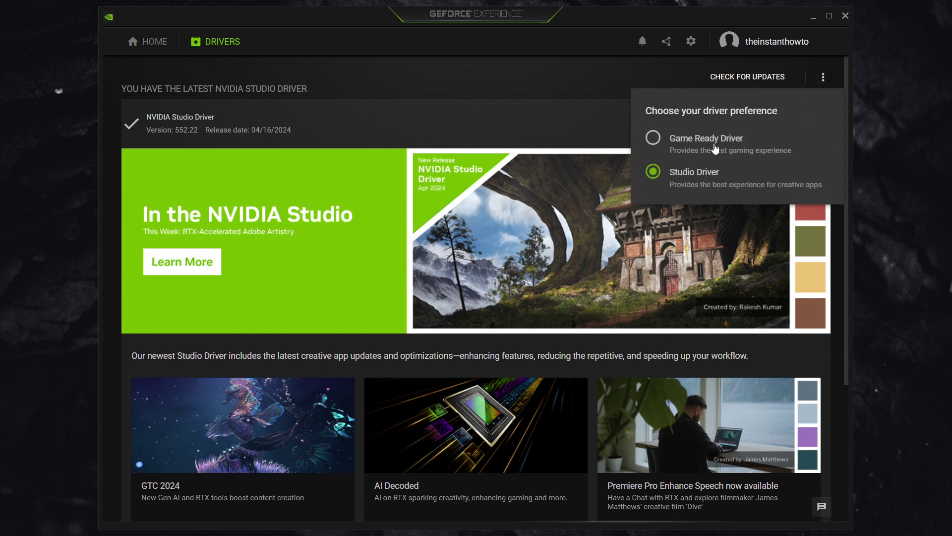
pyautogui.click(560, 81)
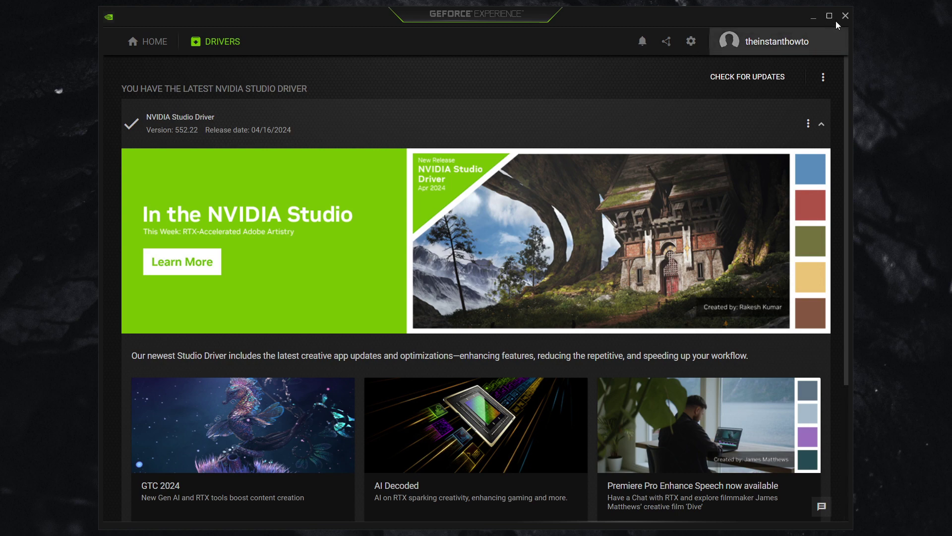
# - Close GeForce Experience, then exit Steam and the NVIDIA background app from the system tray
pyautogui.click(850, 16)
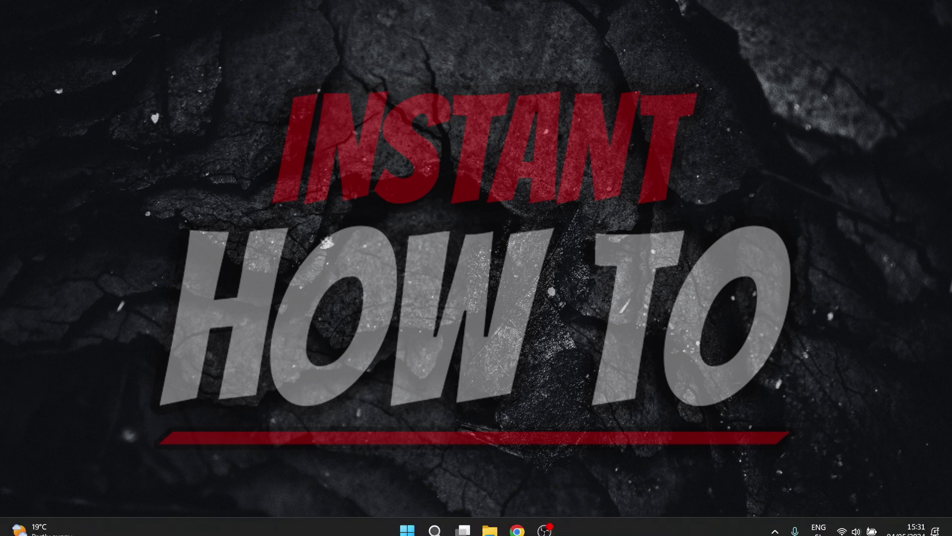
pyautogui.moveTo(775, 521)
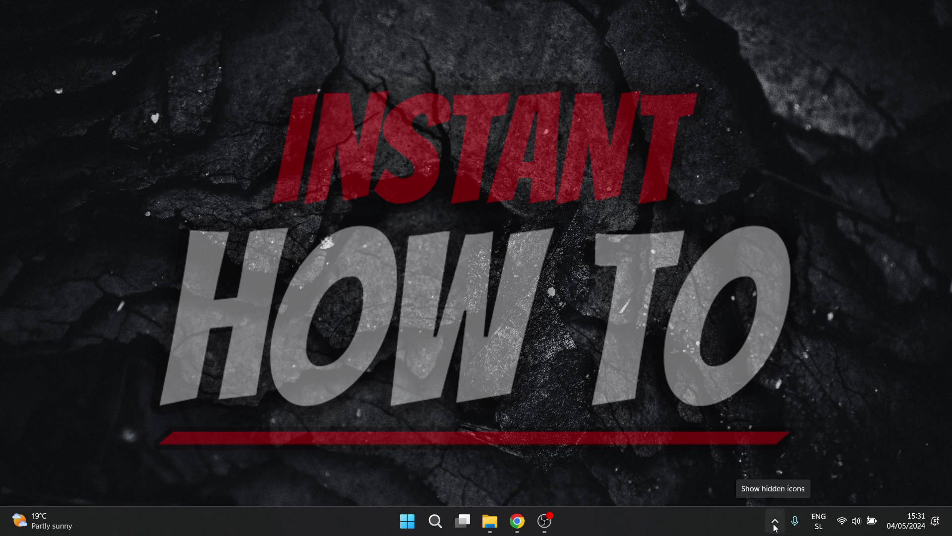
pyautogui.click(775, 525)
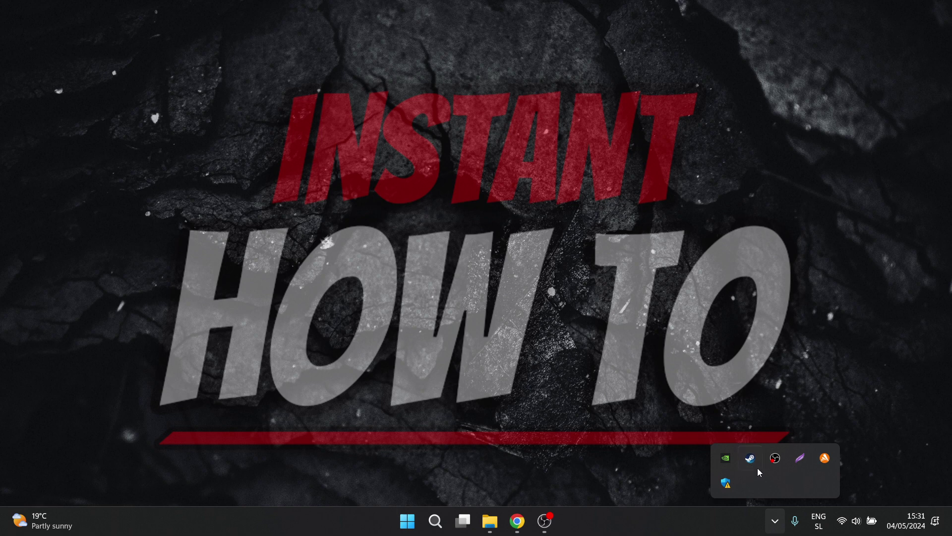
pyautogui.rightClick(751, 464)
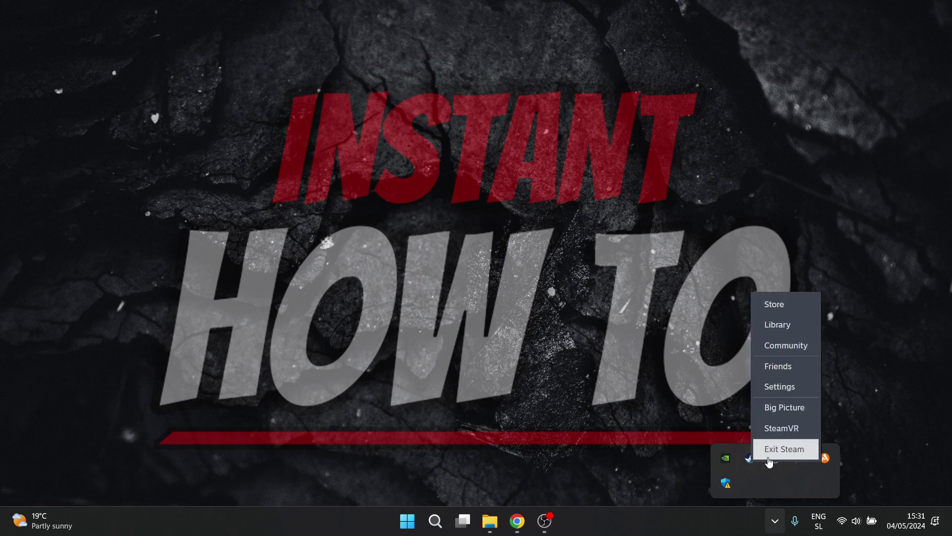
pyautogui.click(783, 449)
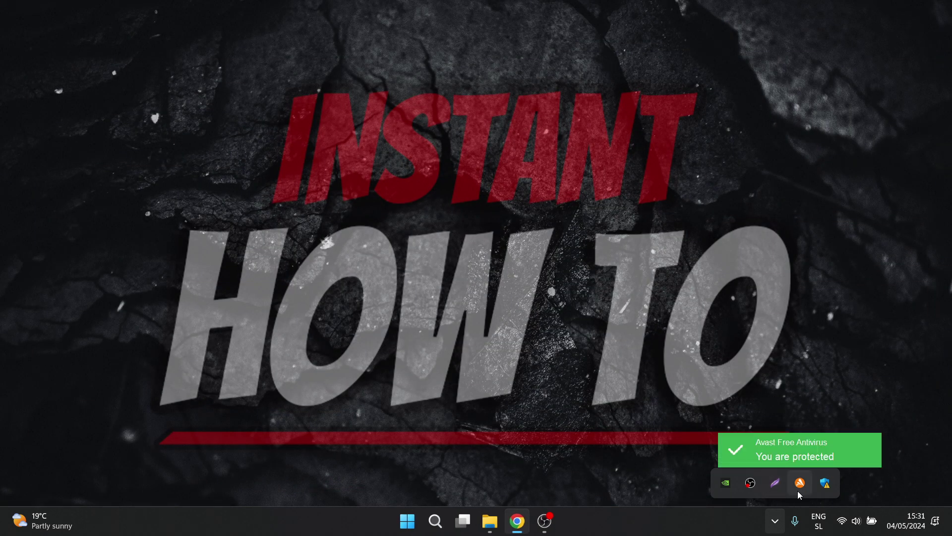
pyautogui.rightClick(728, 483)
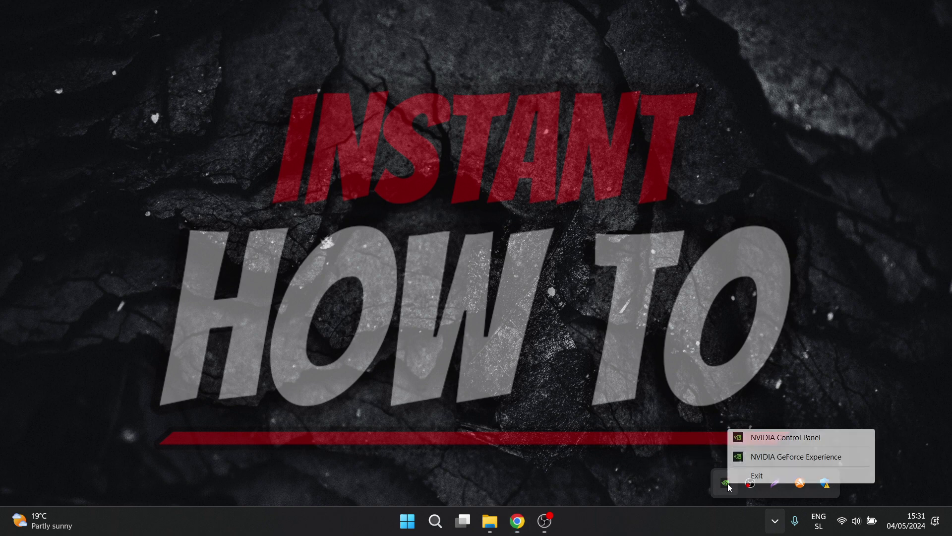
pyautogui.click(757, 475)
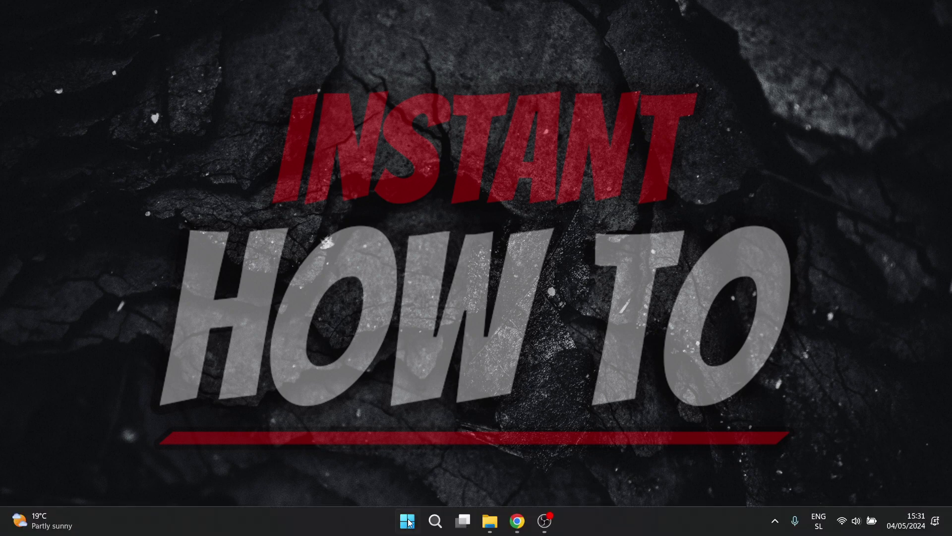
# - Open Control Panel via a 'control' search and switch it to Category view
pyautogui.click(434, 520)
pyautogui.write('control')
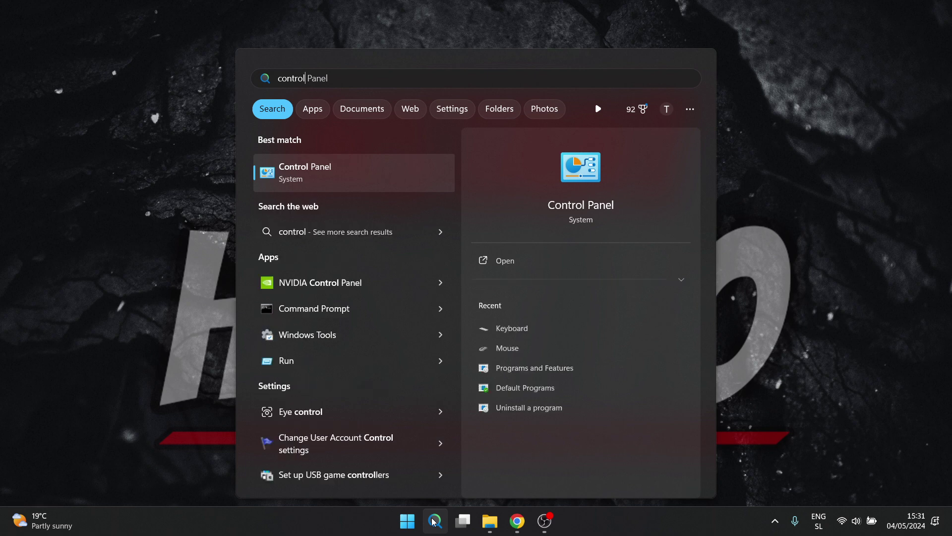
pyautogui.click(350, 177)
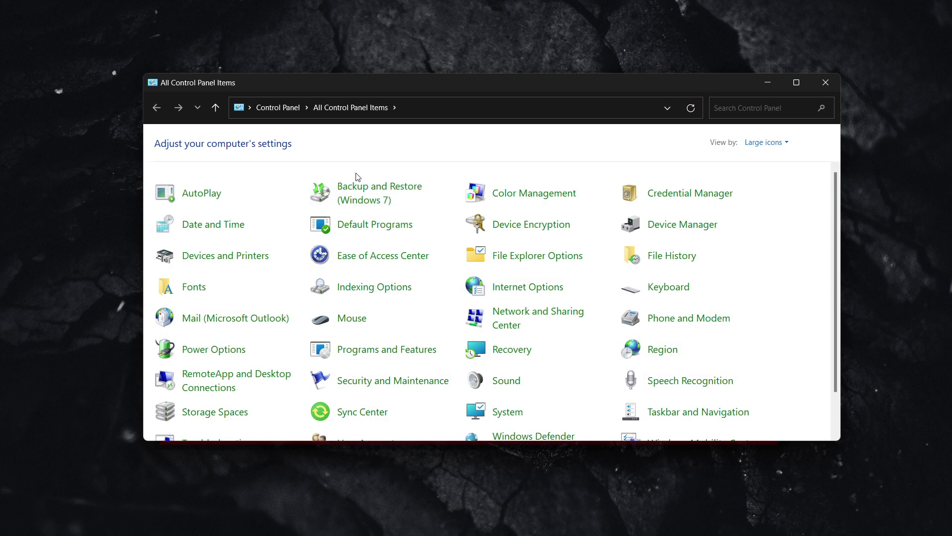
pyautogui.click(766, 142)
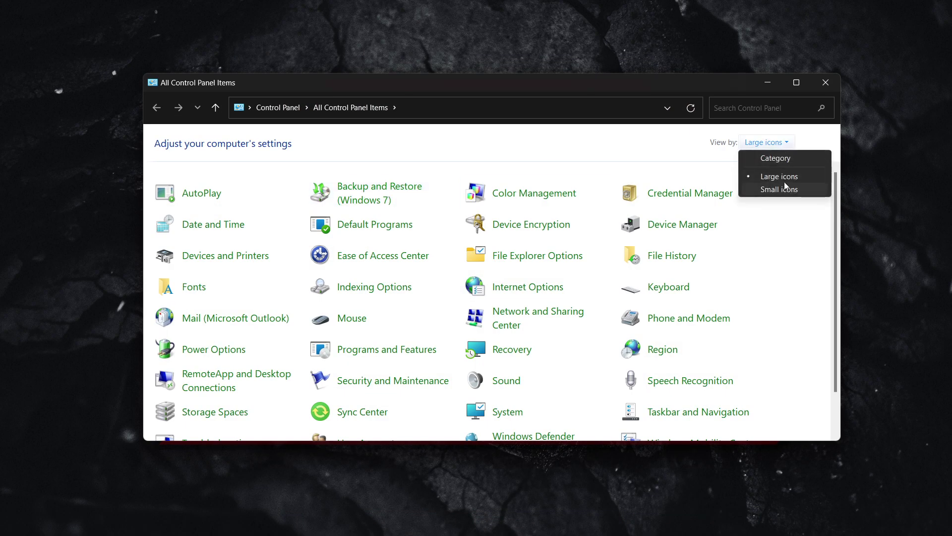
pyautogui.click(786, 160)
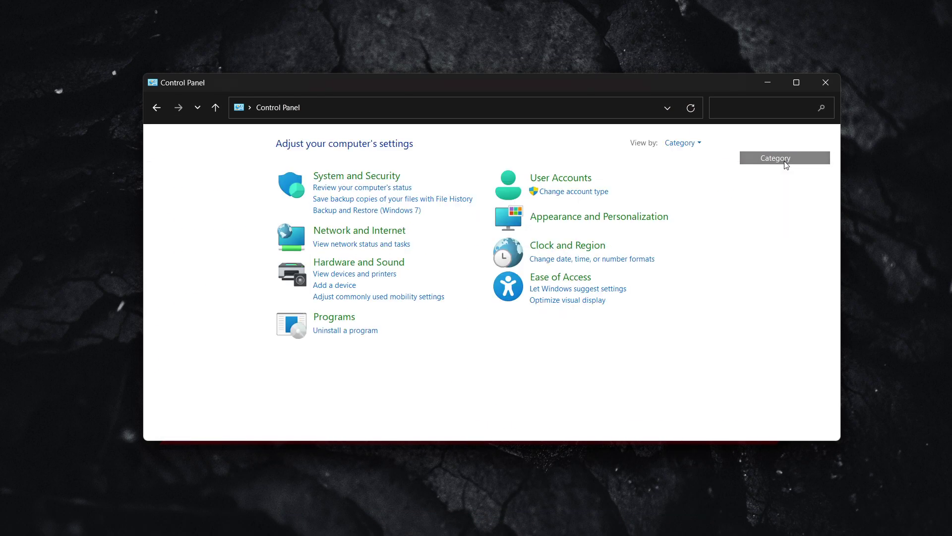
# - Open Programs and Features and select CapCut in the installed programs list
pyautogui.click(350, 321)
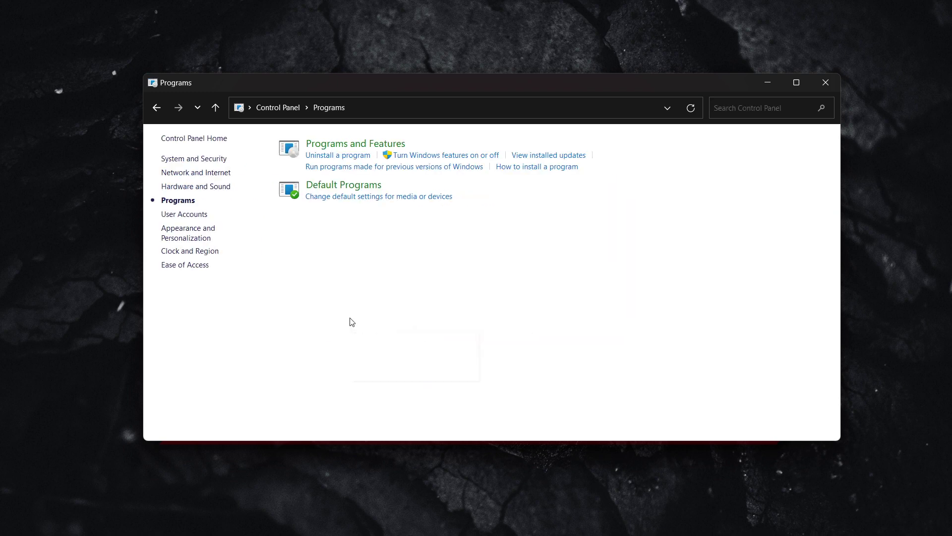
pyautogui.click(369, 144)
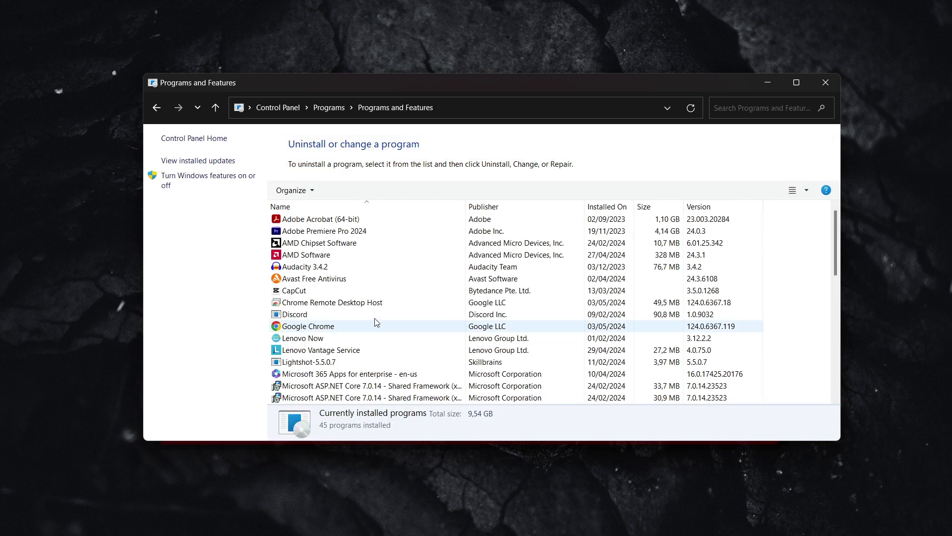
pyautogui.click(312, 291)
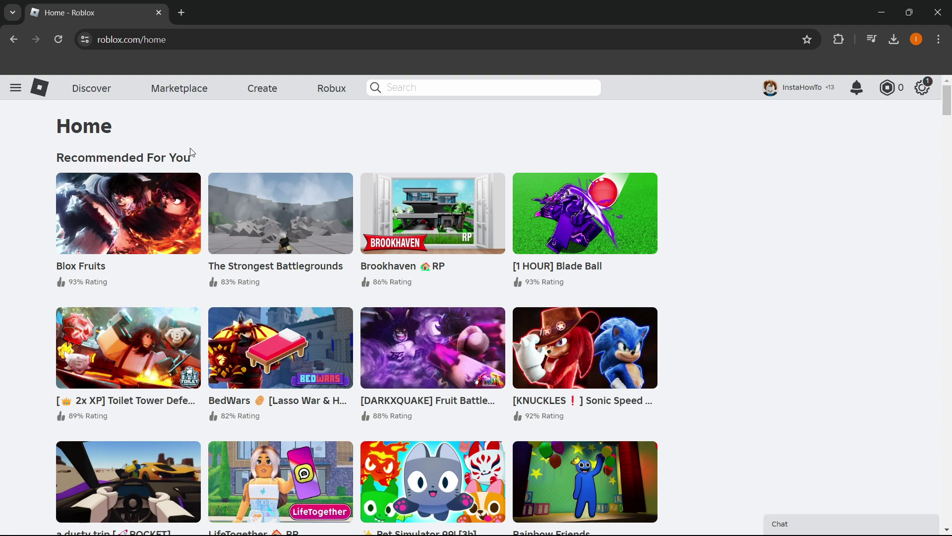
pyautogui.click(45, 91)
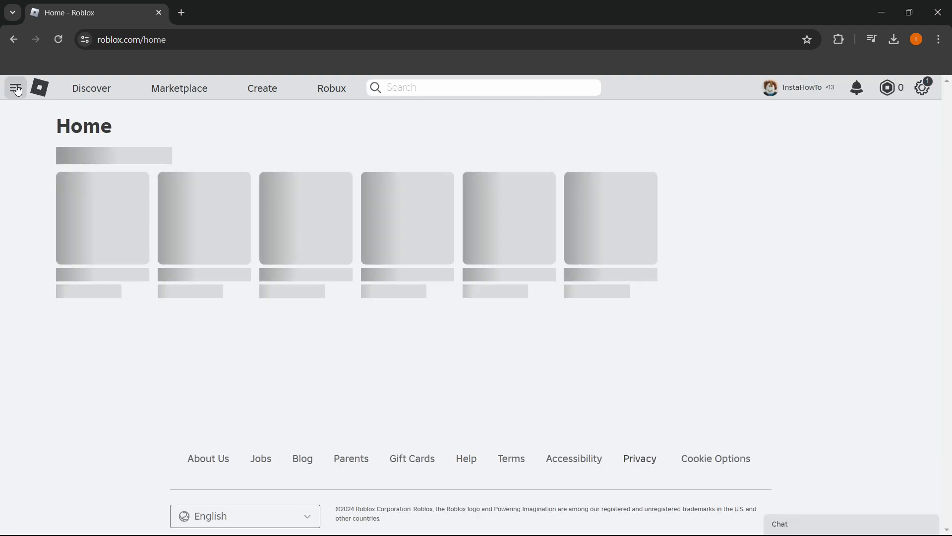
pyautogui.click(16, 90)
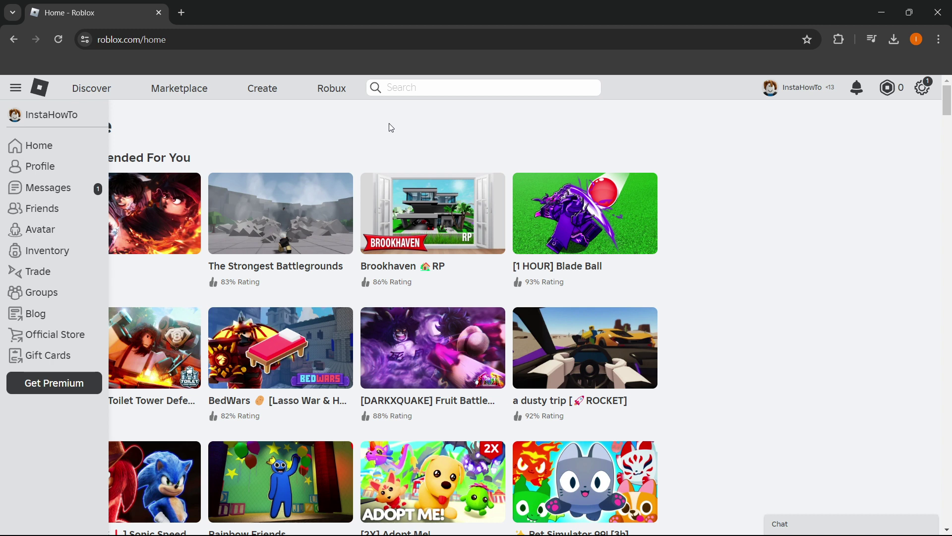
pyautogui.click(15, 88)
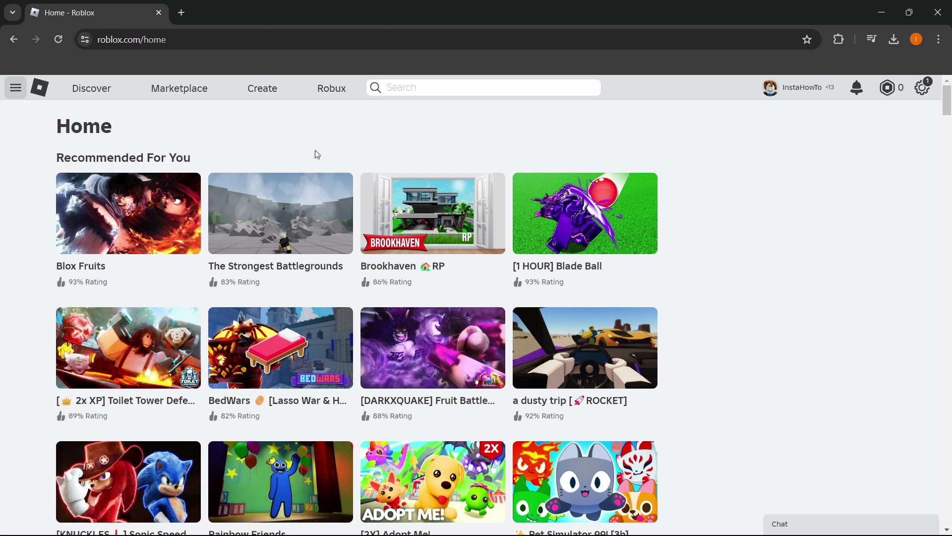